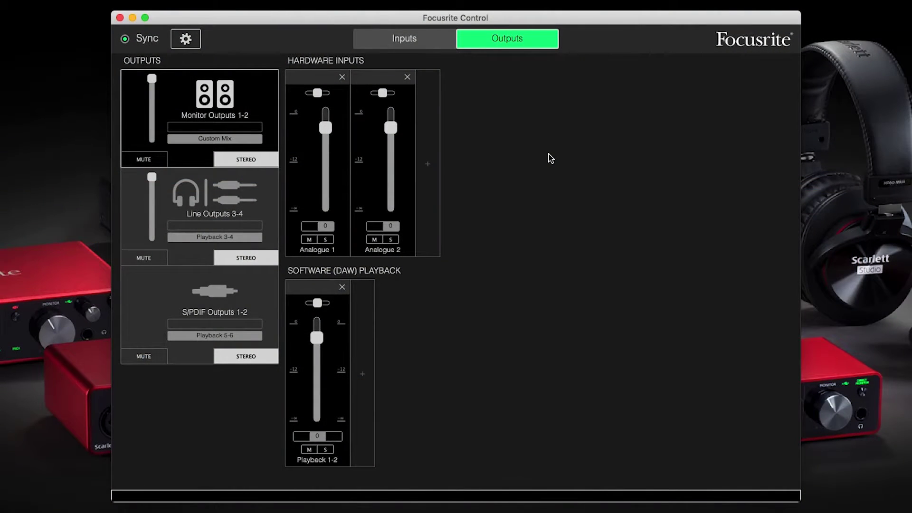
Show the Analogue 1 and 2 input settings in Focusrite Control, both set to LINE
{"action": "left_click", "coordinate": [418, 43]}
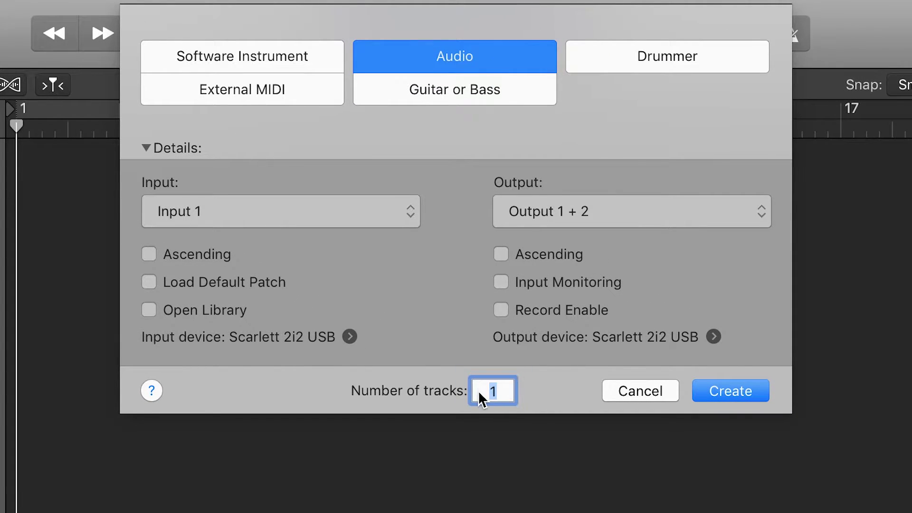
Set the number of new tracks to 2 and create audio tracks Audio 1 and Audio 2
{"action": "type", "text": "2"}
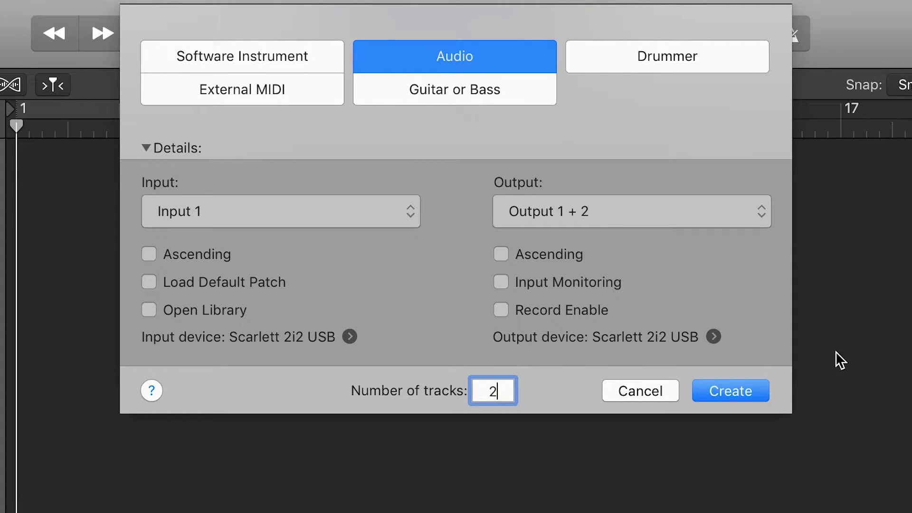
{"action": "left_click", "coordinate": [743, 392]}
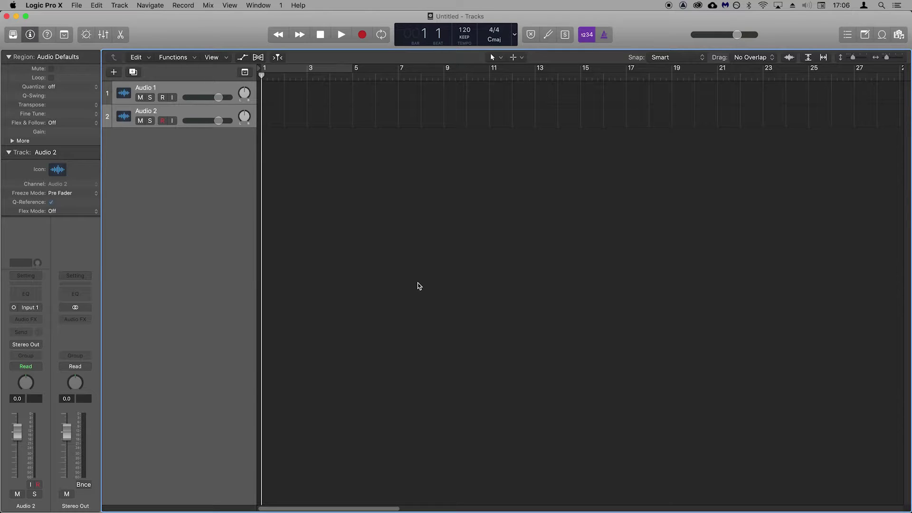
Check the Audio preferences, keeping Scarlett 2i2 USB as the output device
{"action": "key", "text": "super+BackSpace"}
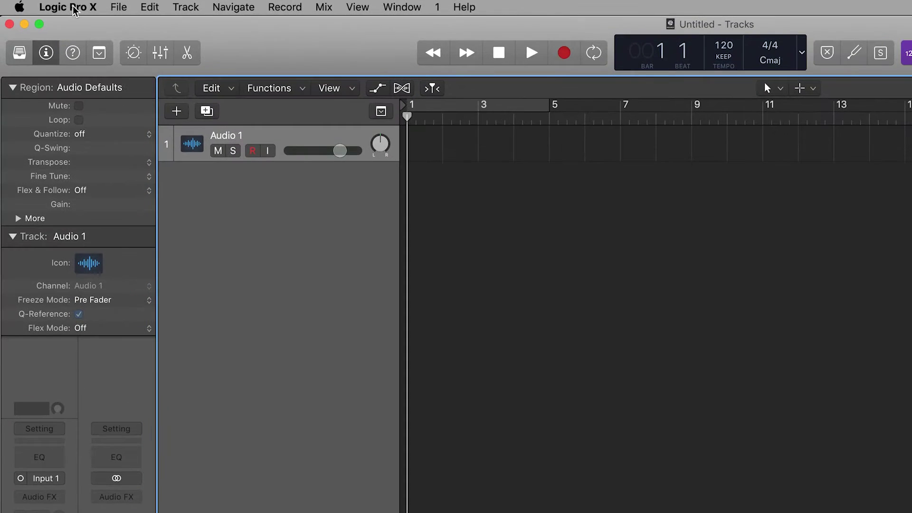
{"action": "left_click", "coordinate": [75, 10]}
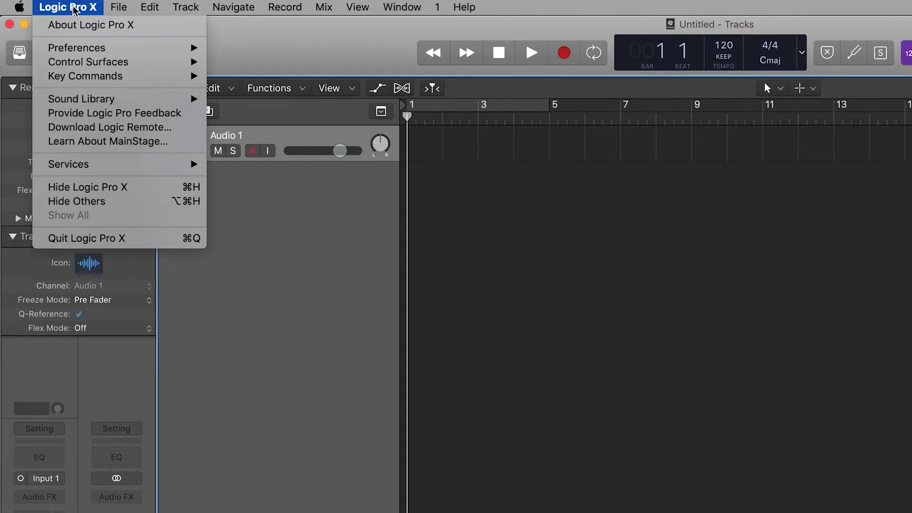
{"action": "mouse_move", "coordinate": [110, 54]}
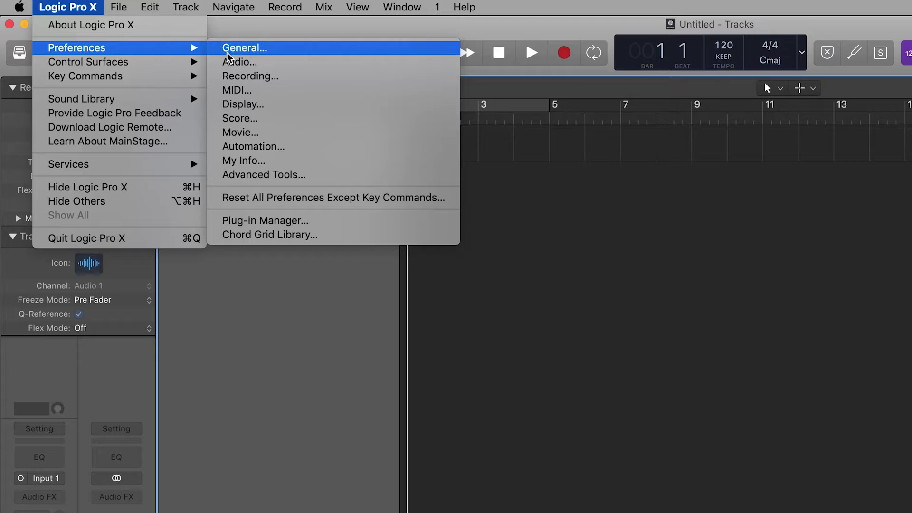
{"action": "left_click", "coordinate": [288, 66]}
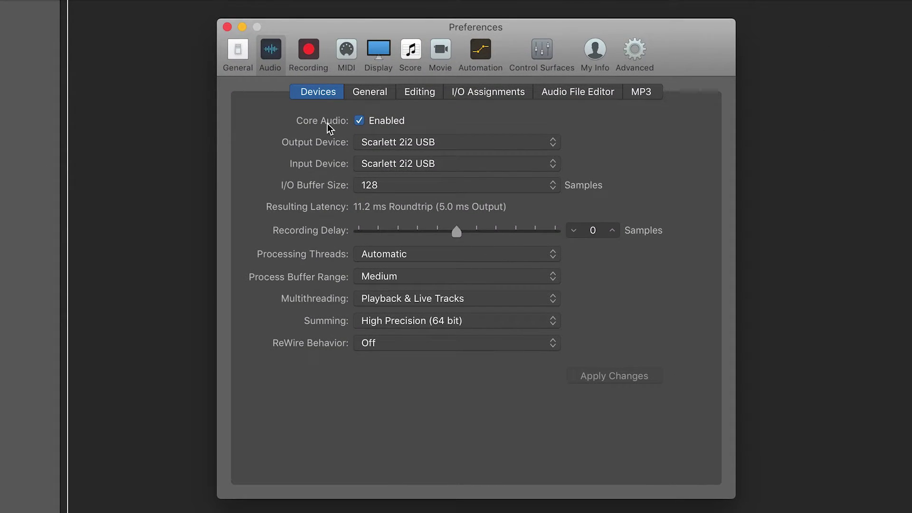
{"action": "left_click", "coordinate": [470, 144]}
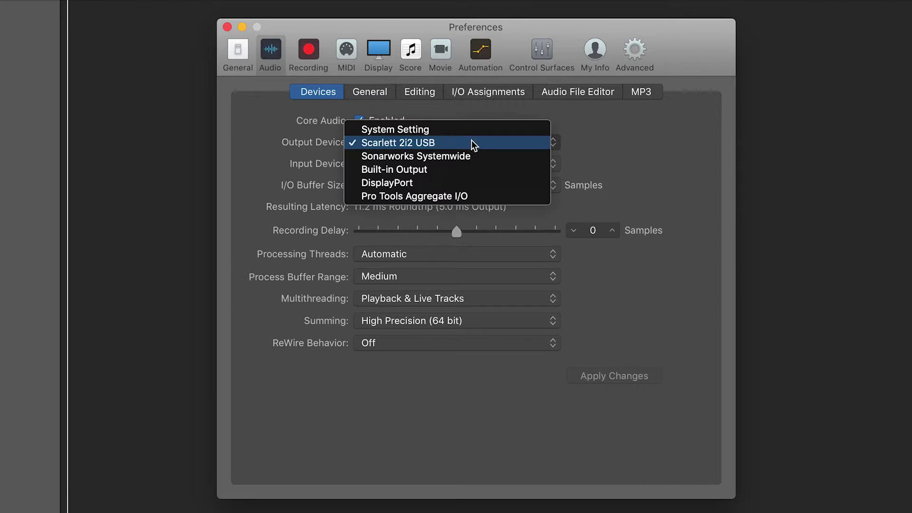
{"action": "left_click", "coordinate": [632, 148]}
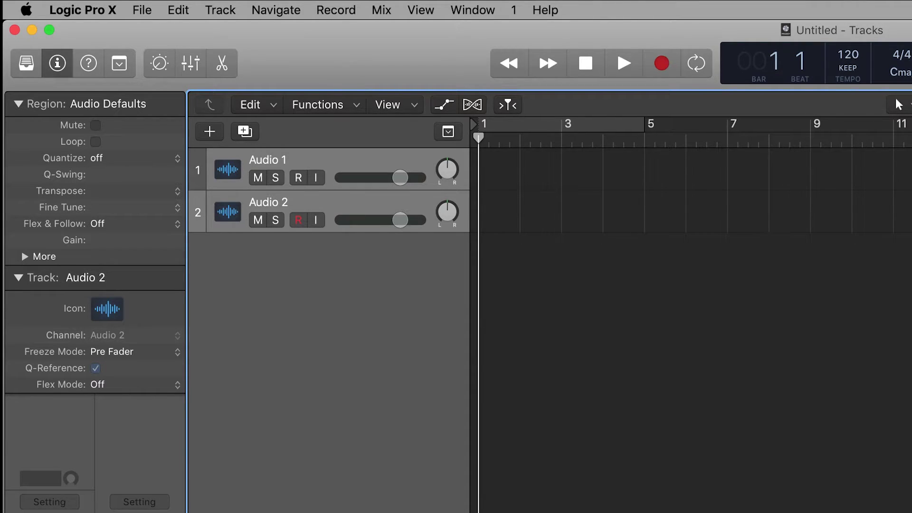
Rename the first track to 'Vocals' and the second to 'Guitar'
{"action": "double_click", "coordinate": [285, 159]}
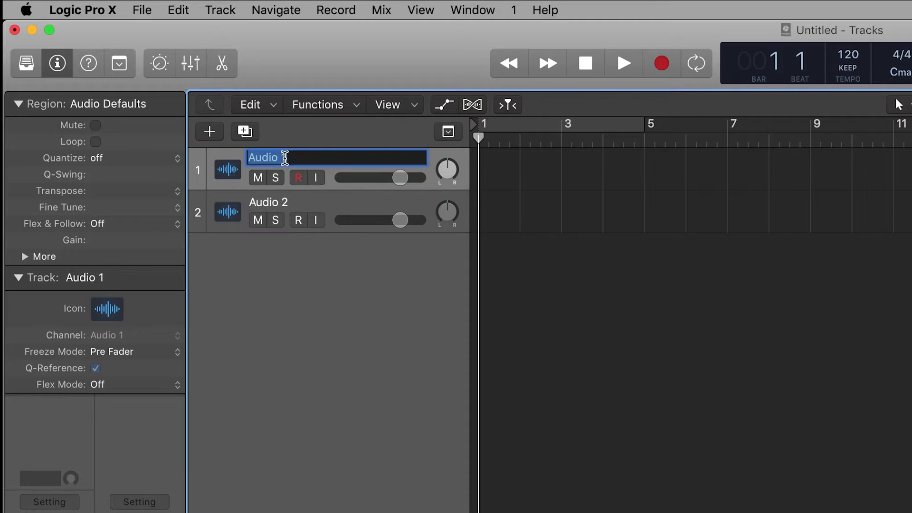
{"action": "type", "text": "Vocals"}
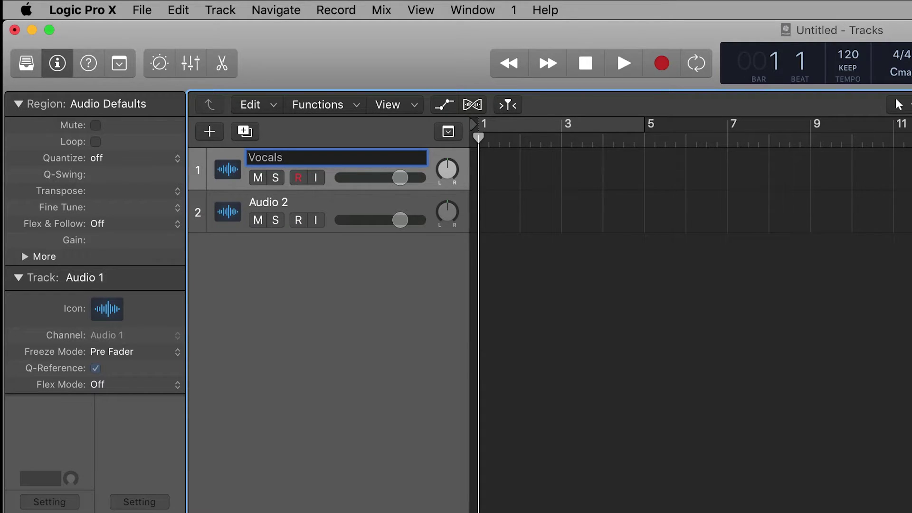
{"action": "key", "text": "Return"}
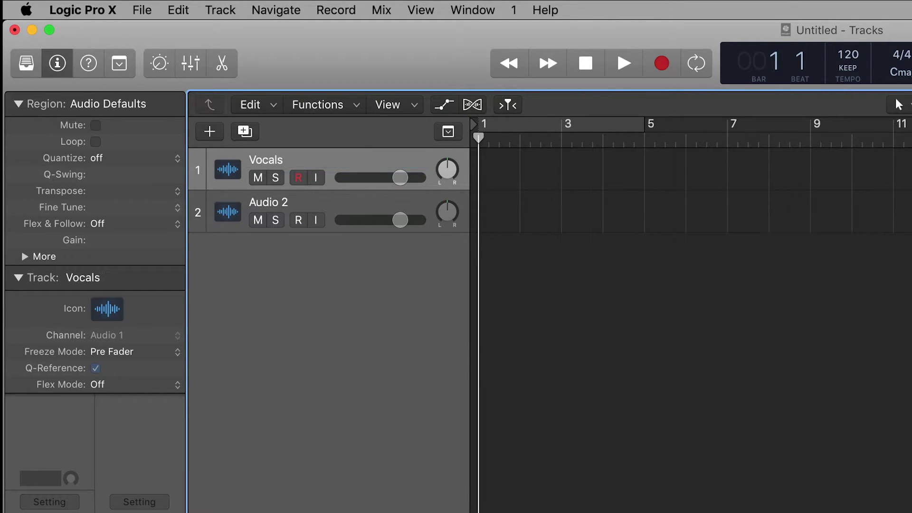
{"action": "double_click", "coordinate": [280, 201]}
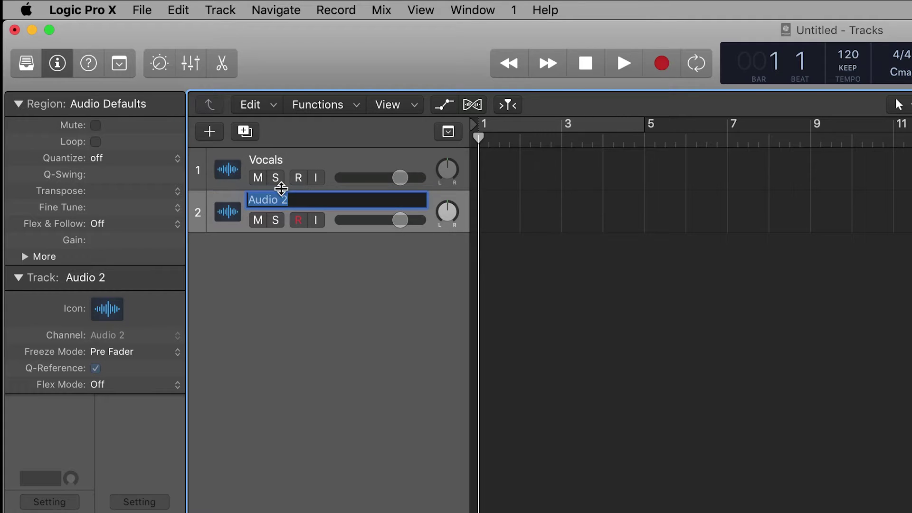
{"action": "type", "text": "Guitar"}
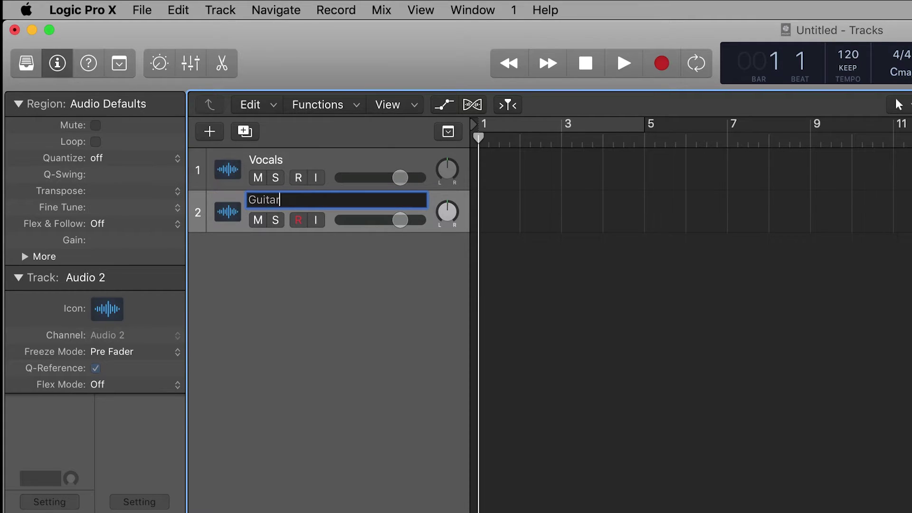
{"action": "key", "text": "Return"}
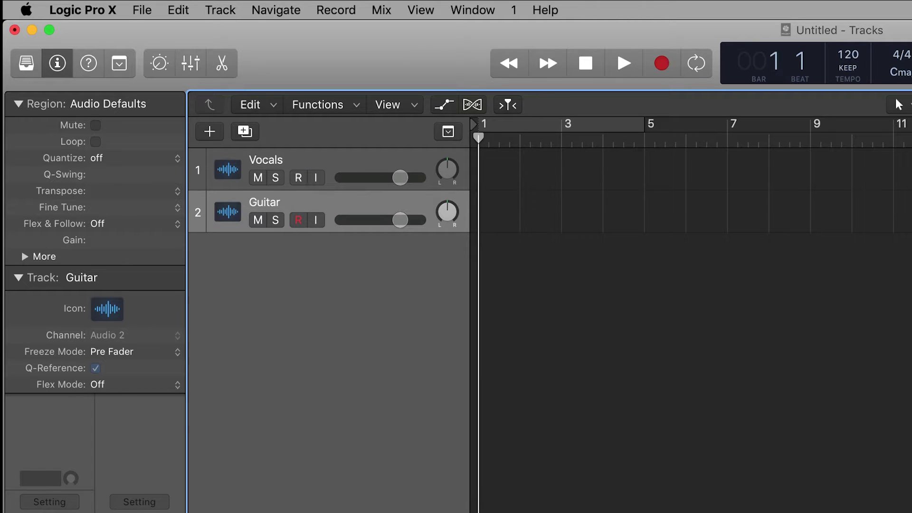
Assign a condenser microphone icon to Vocals and an acoustic guitar icon to Guitar
{"action": "left_click", "coordinate": [228, 171]}
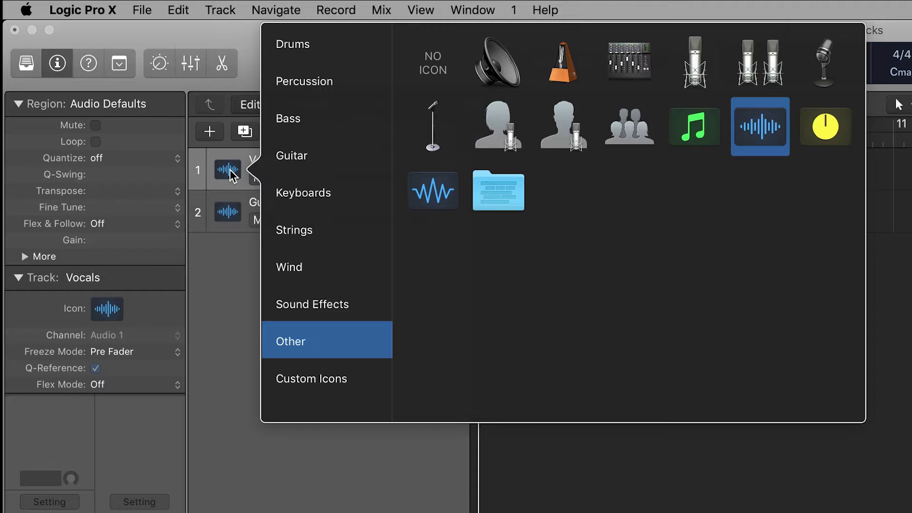
{"action": "left_click", "coordinate": [694, 64]}
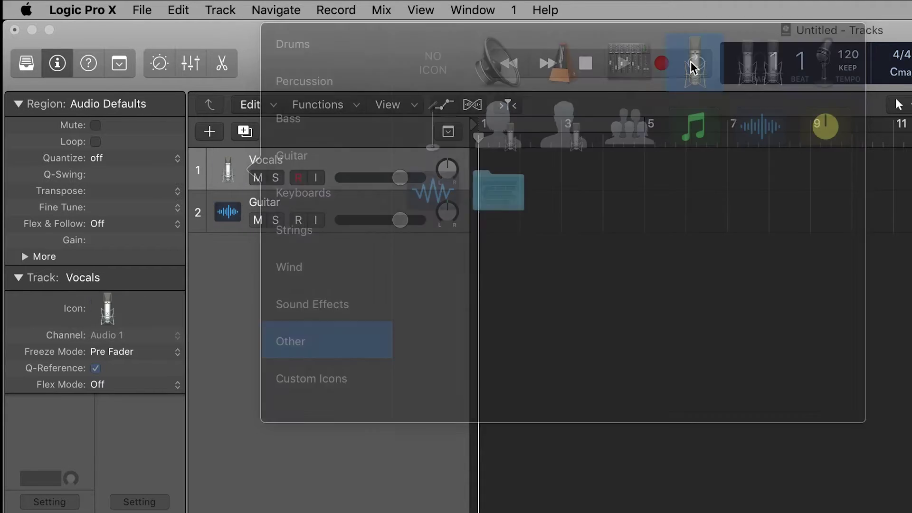
{"action": "left_click", "coordinate": [230, 216]}
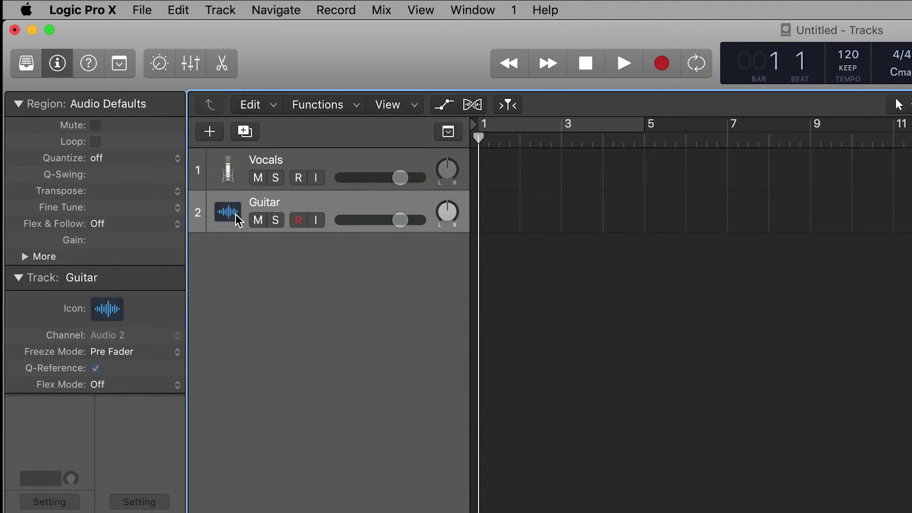
{"action": "left_click", "coordinate": [238, 220]}
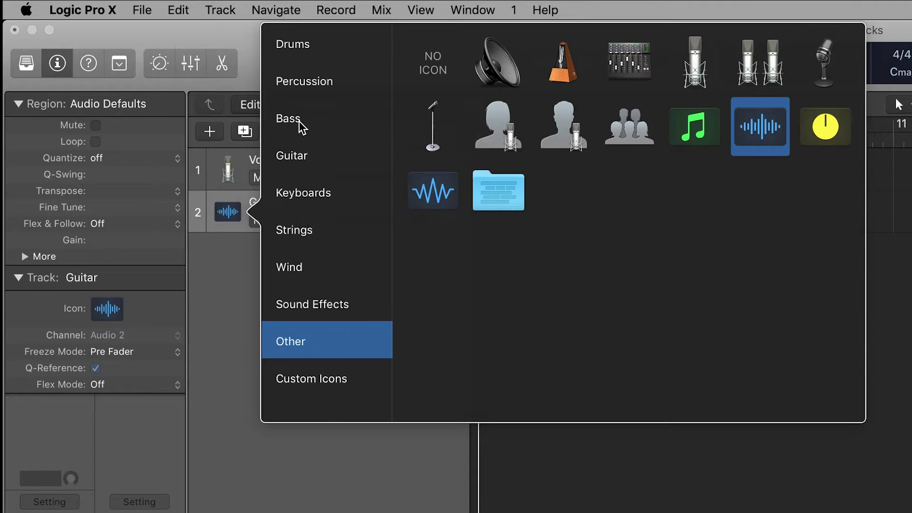
{"action": "mouse_move", "coordinate": [304, 162]}
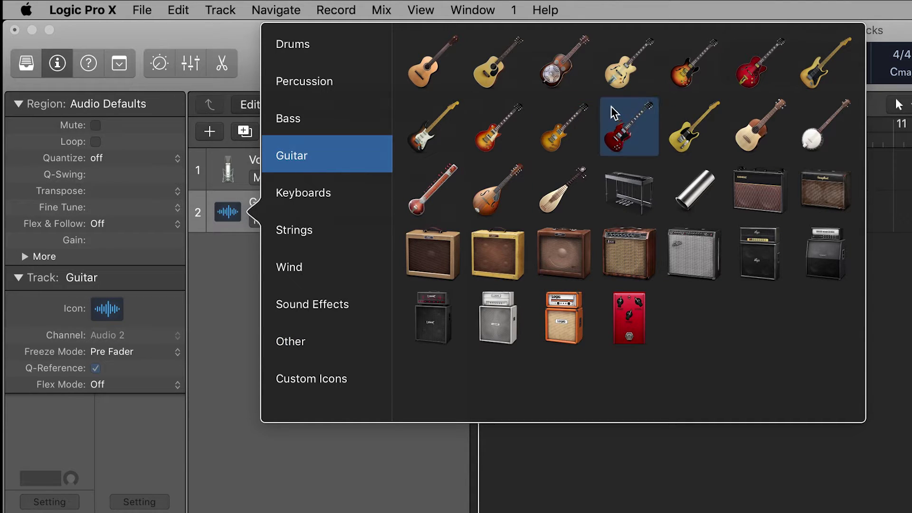
{"action": "left_click", "coordinate": [431, 62]}
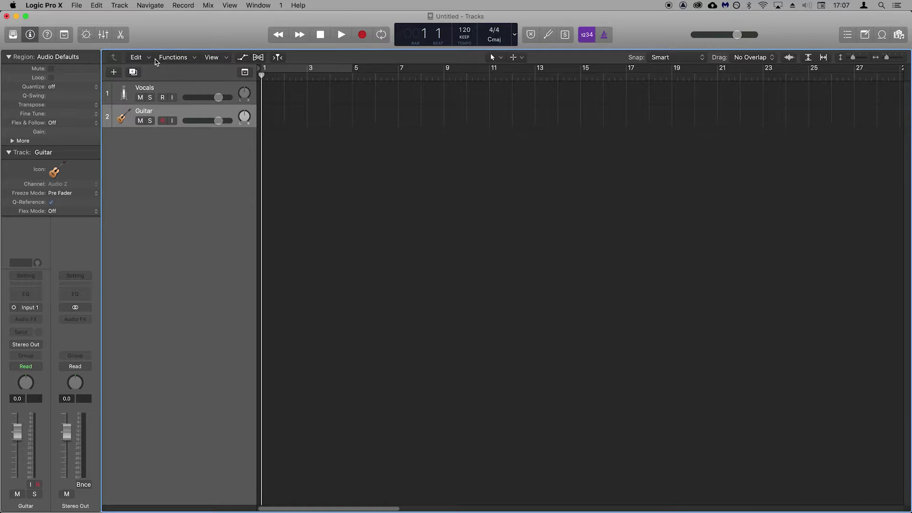
{"action": "left_click", "coordinate": [173, 90]}
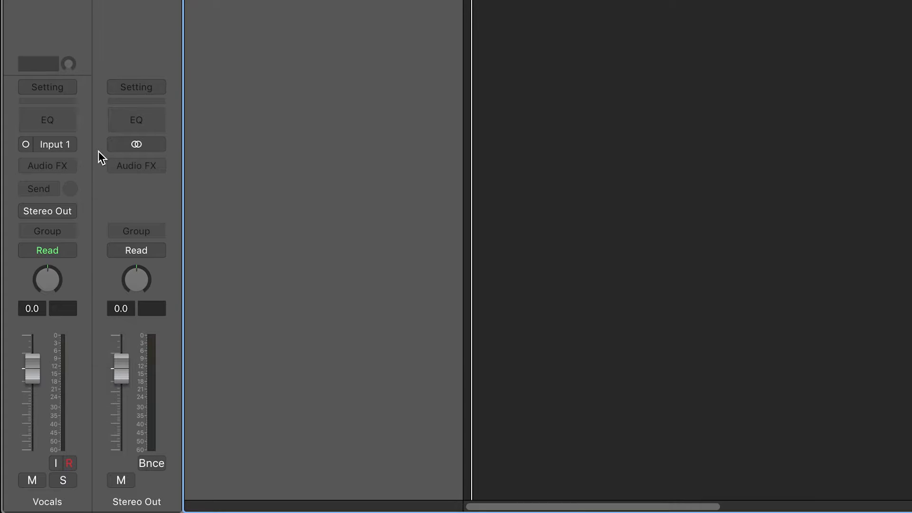
Toggle the Vocals input between stereo and mono, leaving it mono on its original input
{"action": "left_click", "coordinate": [26, 144]}
{"action": "left_click", "coordinate": [26, 144]}
{"action": "left_click", "coordinate": [26, 144]}
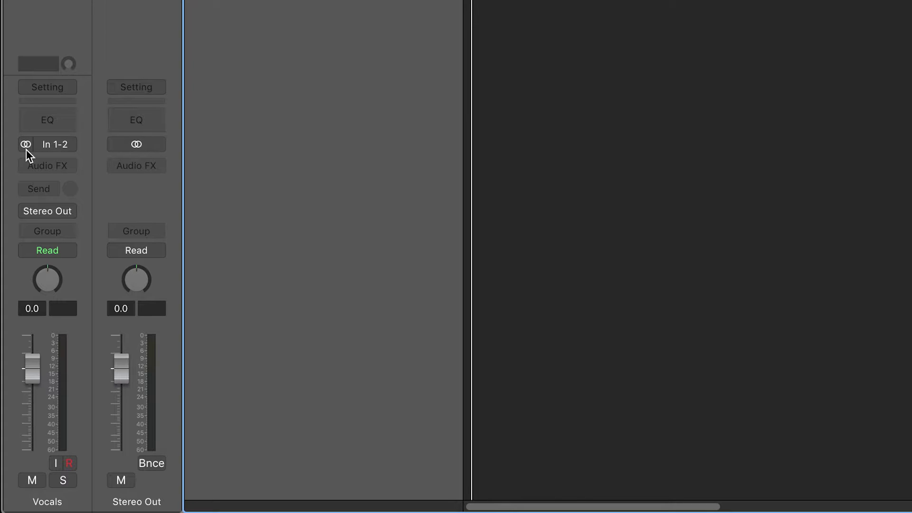
{"action": "left_click", "coordinate": [26, 144]}
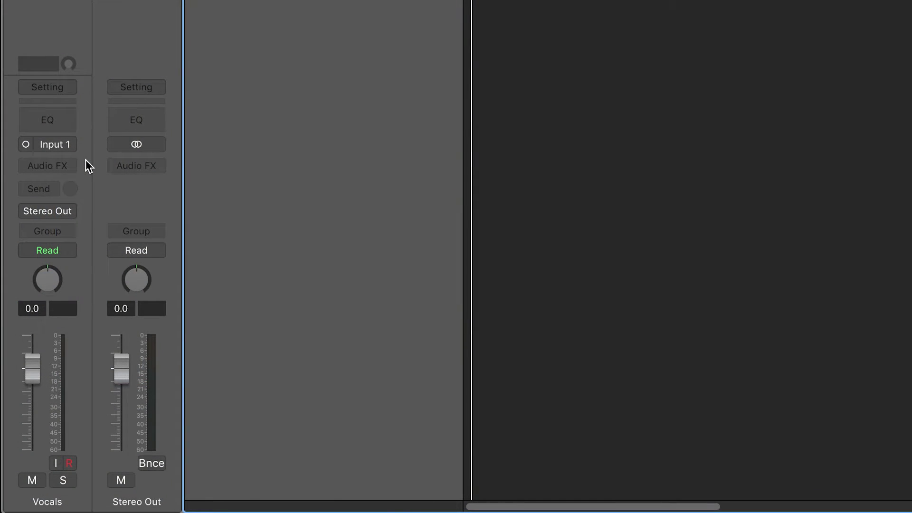
{"action": "left_click", "coordinate": [67, 144]}
{"action": "mouse_move", "coordinate": [91, 192]}
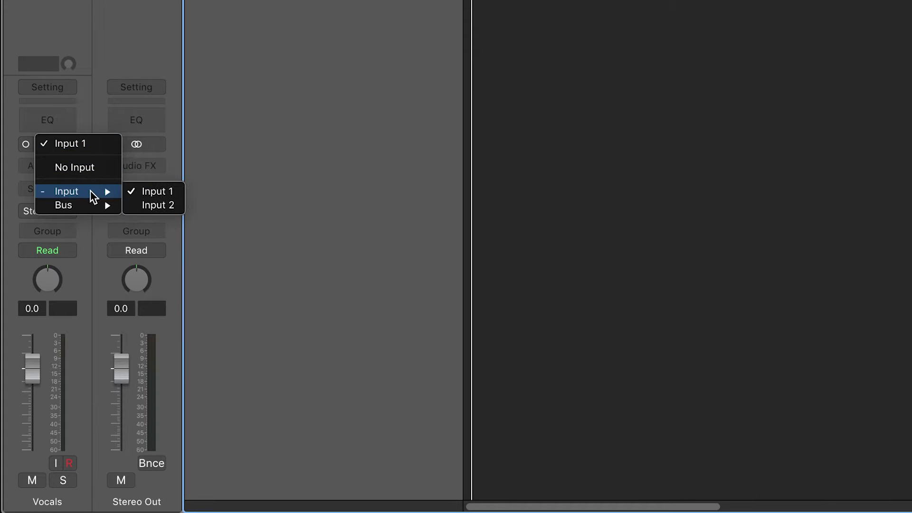
{"action": "left_click", "coordinate": [164, 196]}
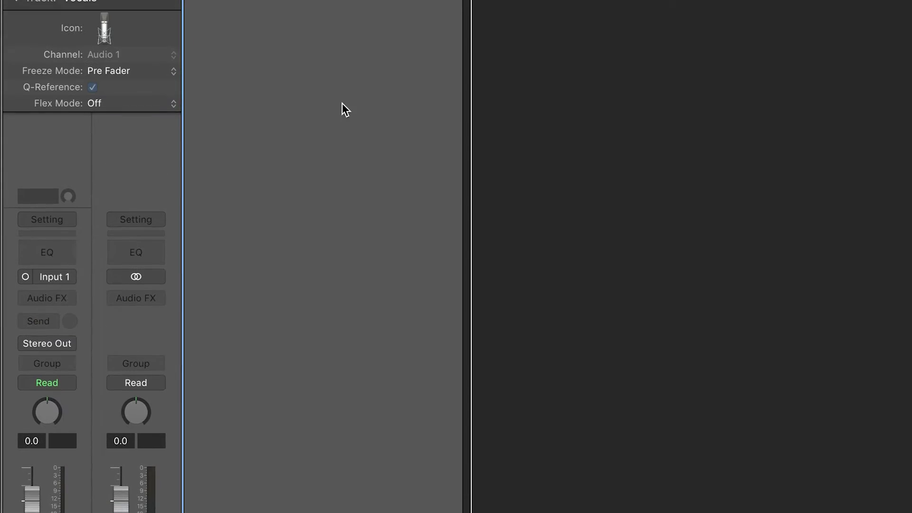
Route the Guitar channel's input from Input 2
{"action": "left_click", "coordinate": [284, 104]}
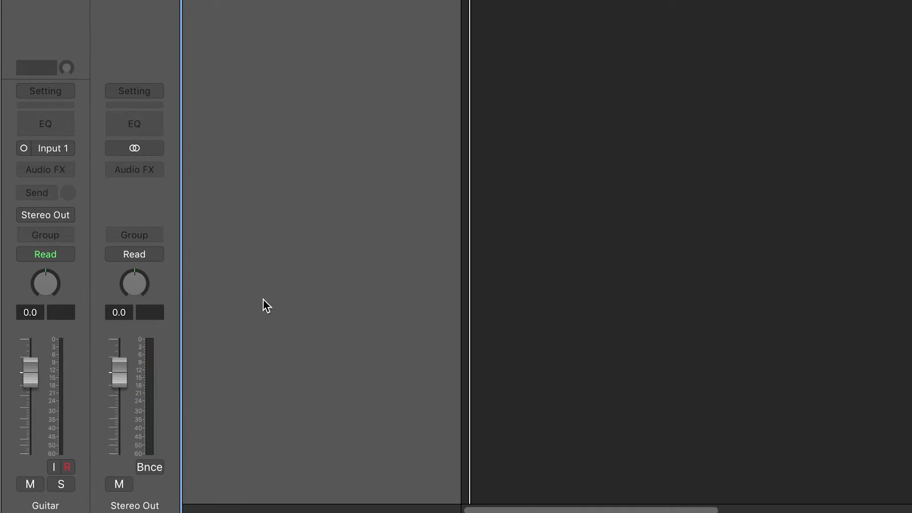
{"action": "left_click", "coordinate": [53, 148]}
{"action": "mouse_move", "coordinate": [71, 204]}
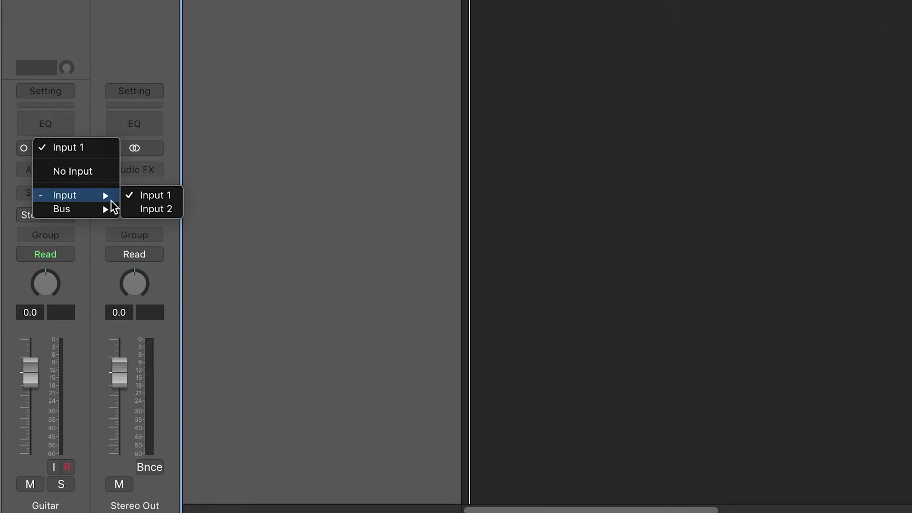
{"action": "left_click", "coordinate": [162, 210]}
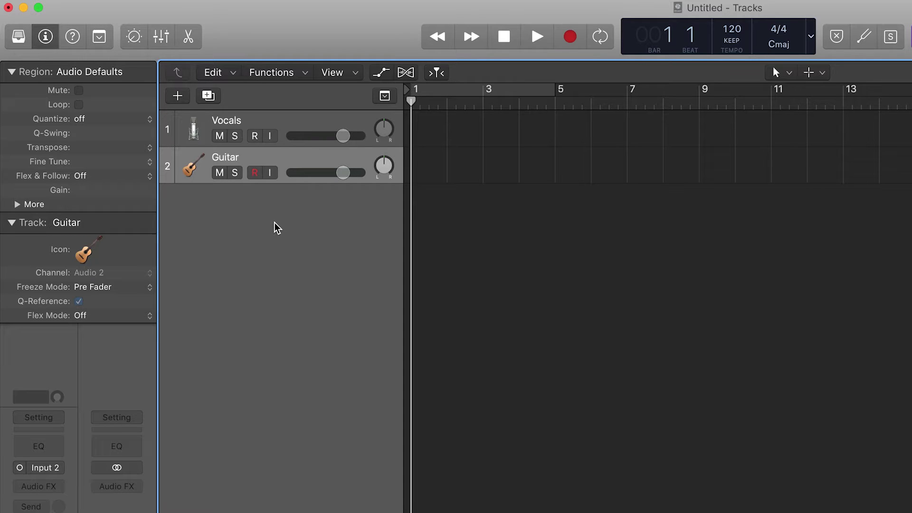
Arm the Vocals and Guitar tracks and start a recording pass with count-in
{"action": "left_click", "coordinate": [257, 137]}
{"action": "left_click", "coordinate": [256, 173]}
{"action": "left_click", "coordinate": [569, 41]}
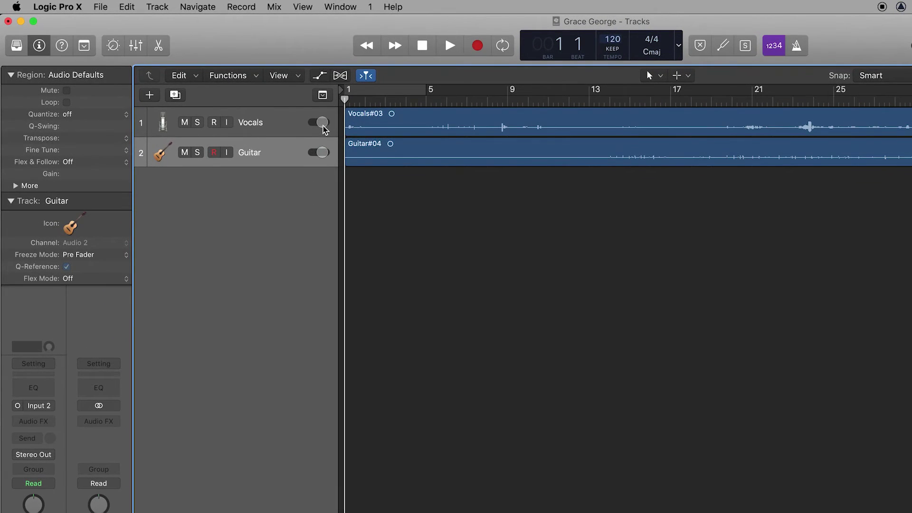
Raise the Vocals track volume knob to +3.5 dB
{"action": "left_click_drag", "start_coordinate": [325, 130], "coordinate": [320, 129]}
{"action": "left_click", "coordinate": [269, 124]}
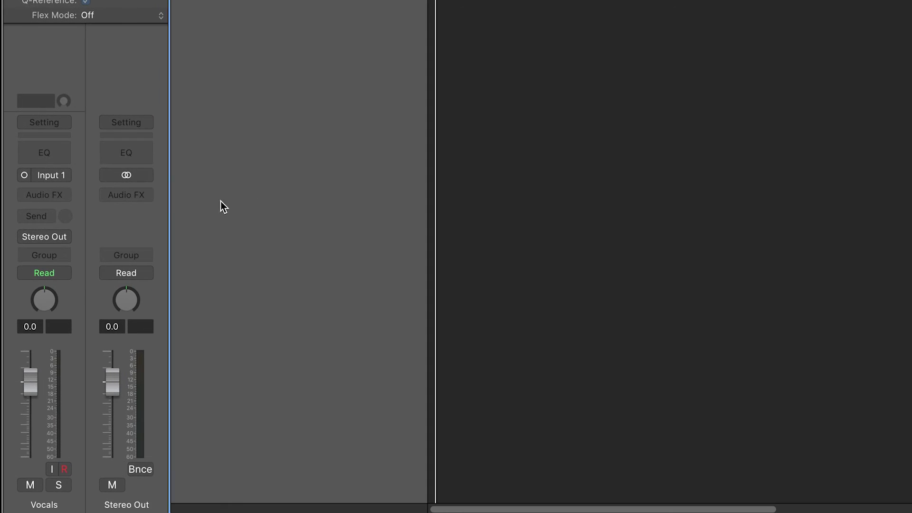
Insert Space Designer (Reverb > Space Designer > Mono) in the Vocals Audio FX slot
{"action": "left_click", "coordinate": [51, 196]}
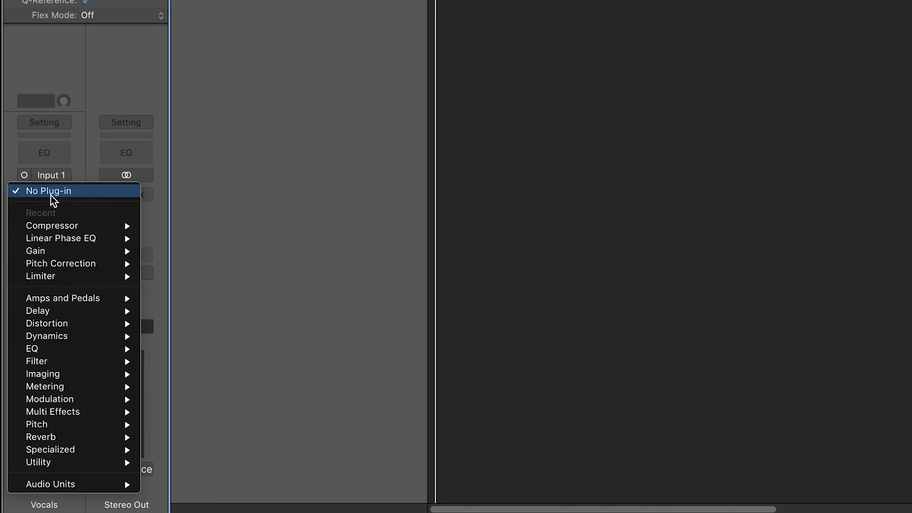
{"action": "mouse_move", "coordinate": [77, 438]}
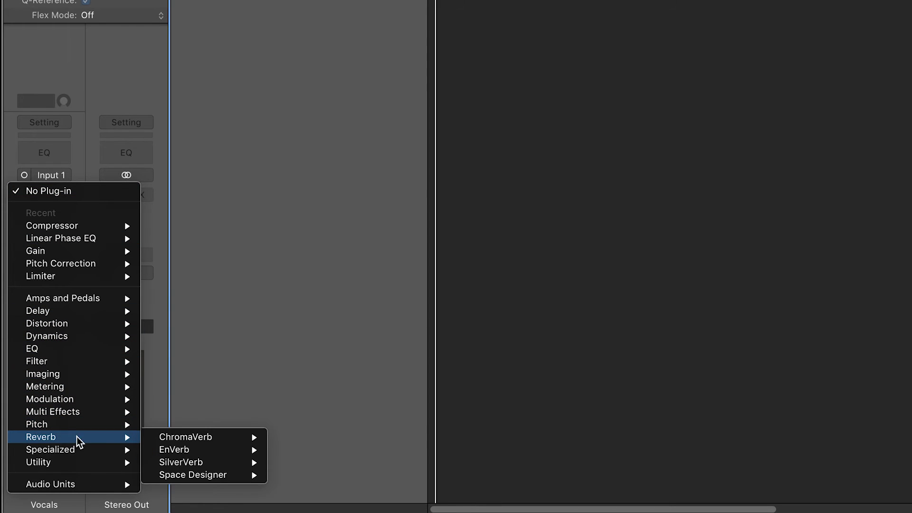
{"action": "mouse_move", "coordinate": [225, 475]}
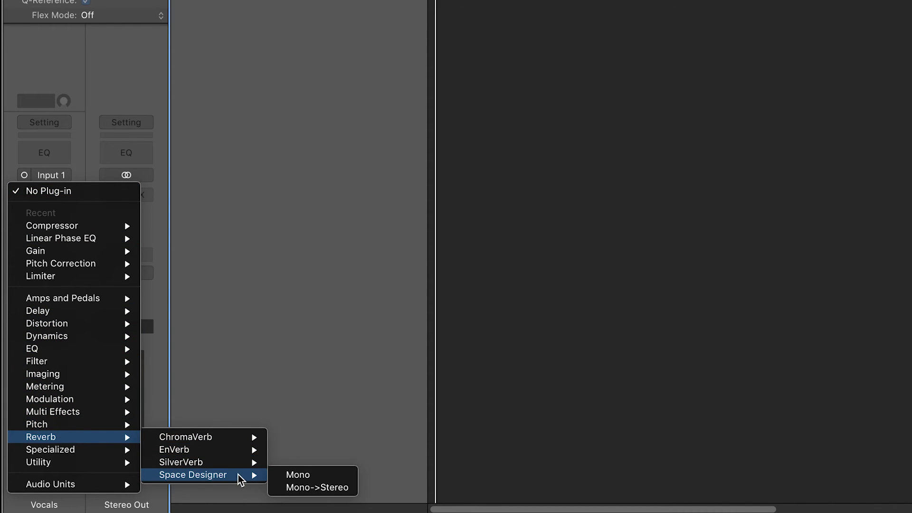
{"action": "left_click", "coordinate": [318, 477]}
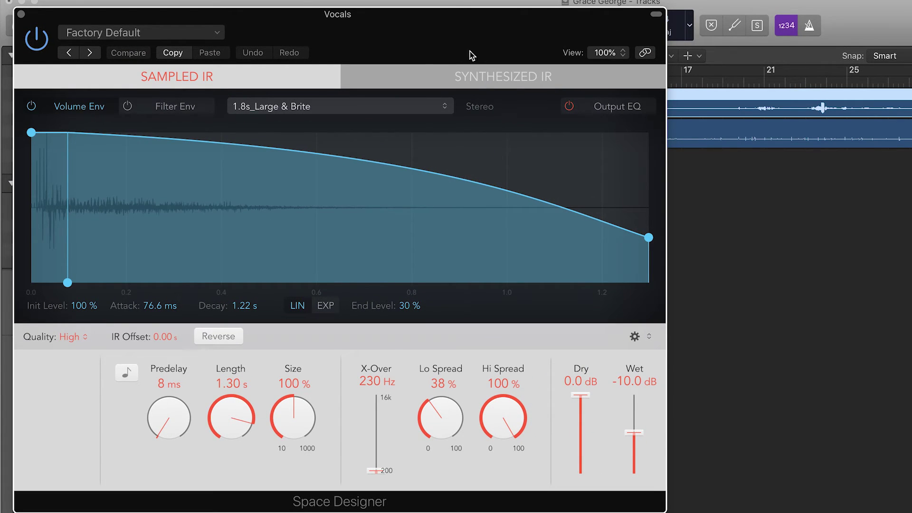
Load the Medium Spaces > Rooms > 1.8s Ambience preset in Space Designer
{"action": "left_click", "coordinate": [198, 31]}
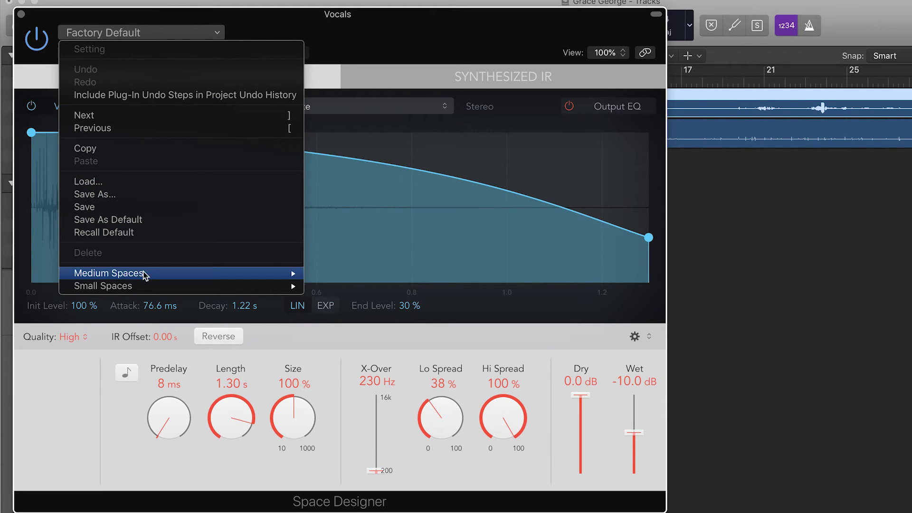
{"action": "mouse_move", "coordinate": [156, 273]}
{"action": "mouse_move", "coordinate": [332, 288]}
{"action": "mouse_move", "coordinate": [379, 304]}
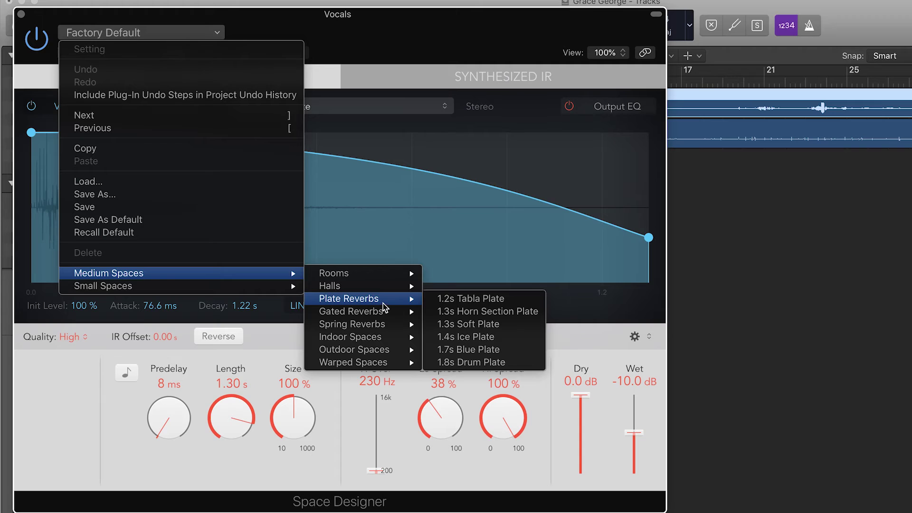
{"action": "mouse_move", "coordinate": [372, 273]}
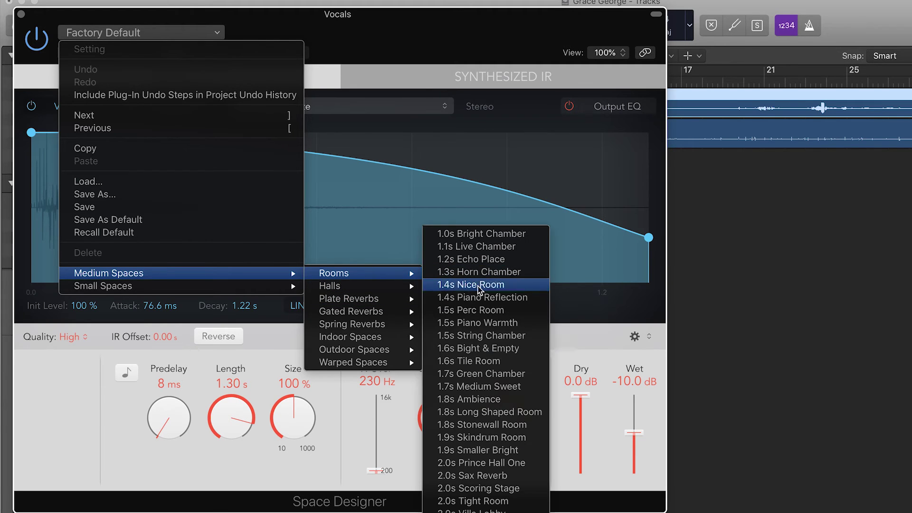
{"action": "left_click", "coordinate": [486, 400]}
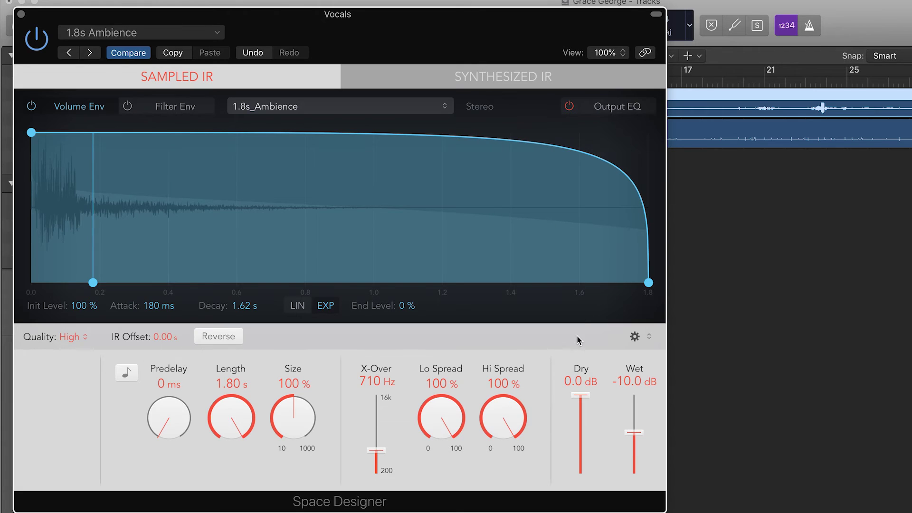
Set the reverb Wet level to -14.5 dB and close the Space Designer editor
{"action": "left_click_drag", "start_coordinate": [641, 436], "coordinate": [652, 412]}
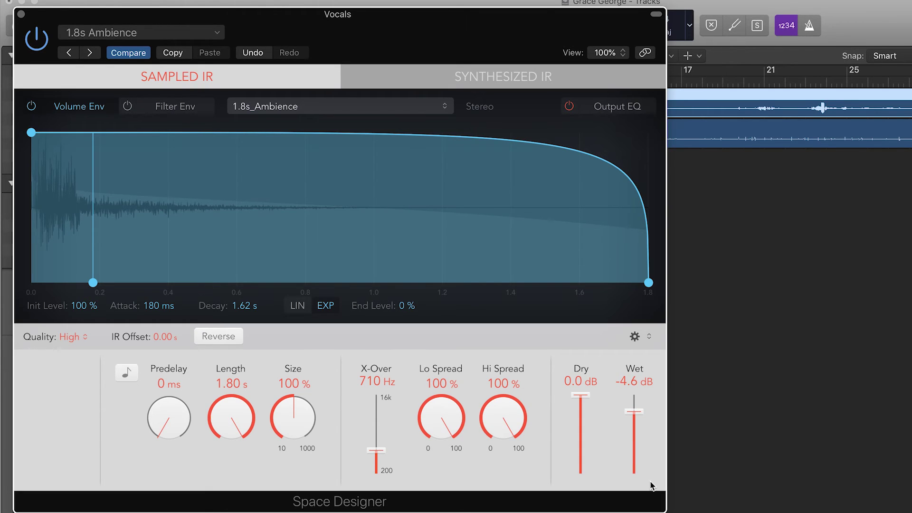
{"action": "left_click_drag", "start_coordinate": [641, 415], "coordinate": [642, 441]}
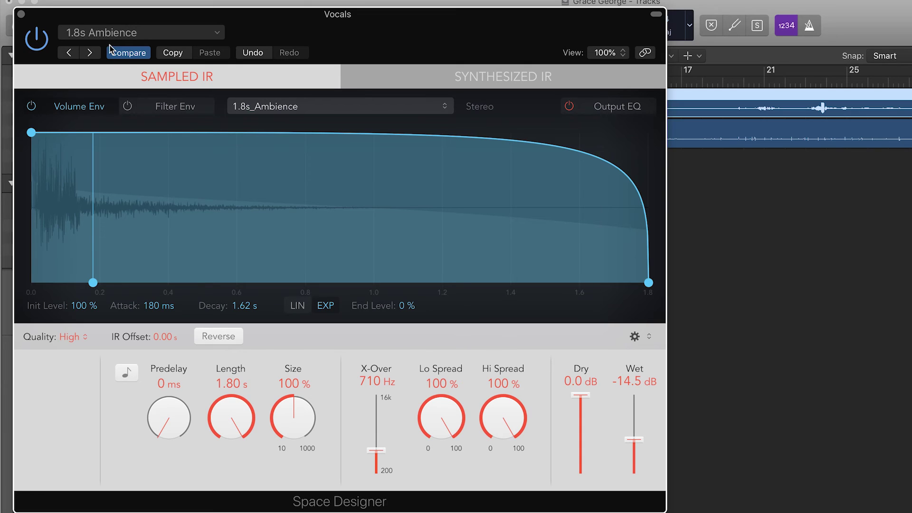
{"action": "left_click", "coordinate": [21, 15]}
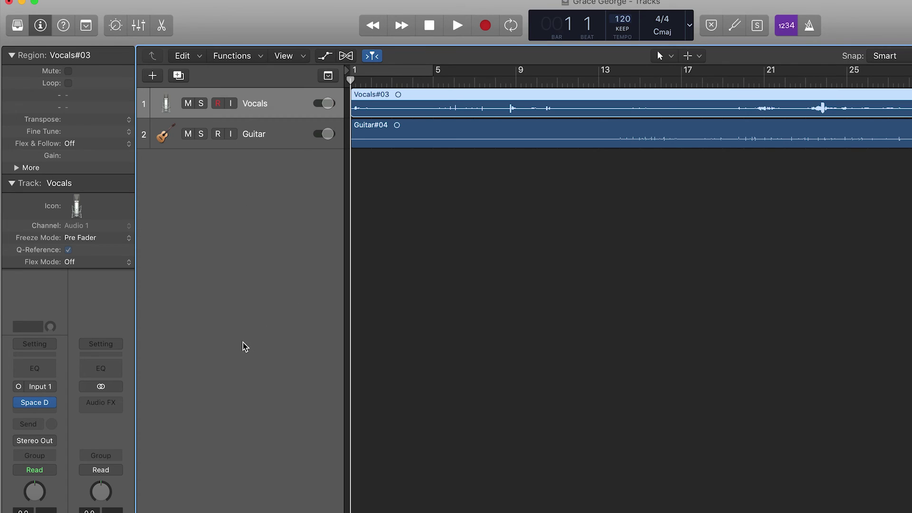
{"action": "left_click", "coordinate": [37, 404]}
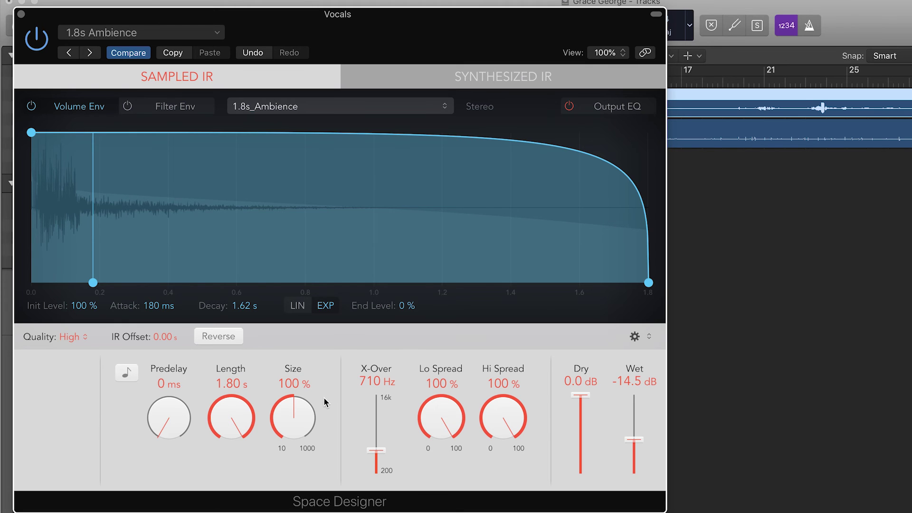
{"action": "left_click", "coordinate": [22, 14]}
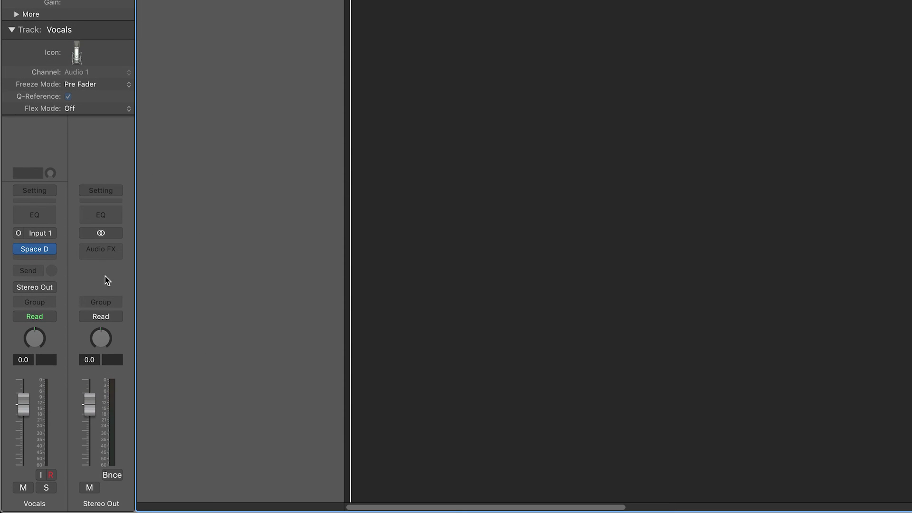
Insert a mono Channel EQ on the Vocals channel after the Space Designer reverb
{"action": "left_click", "coordinate": [47, 255]}
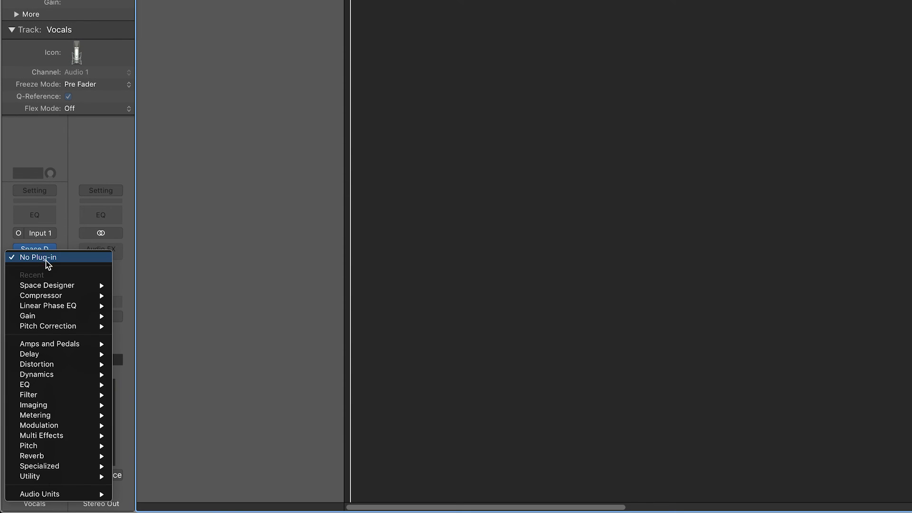
{"action": "mouse_move", "coordinate": [43, 385]}
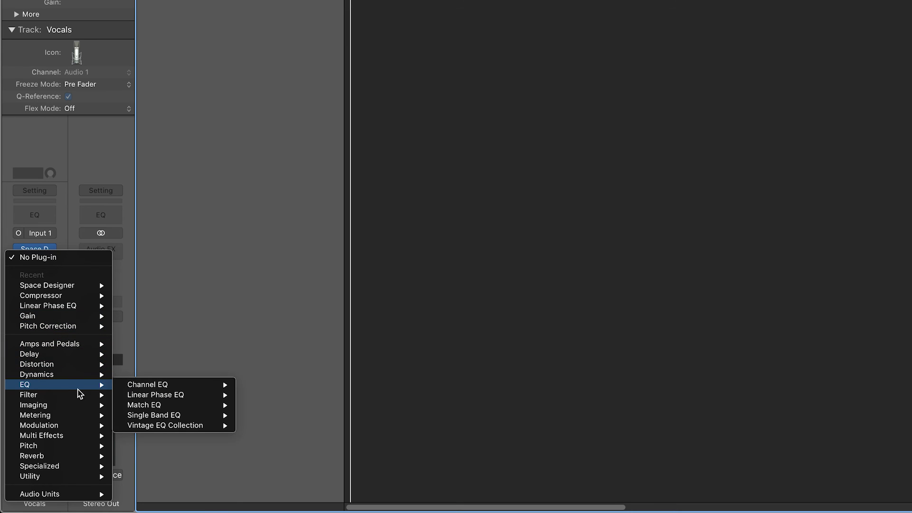
{"action": "mouse_move", "coordinate": [177, 387]}
{"action": "left_click", "coordinate": [260, 384]}
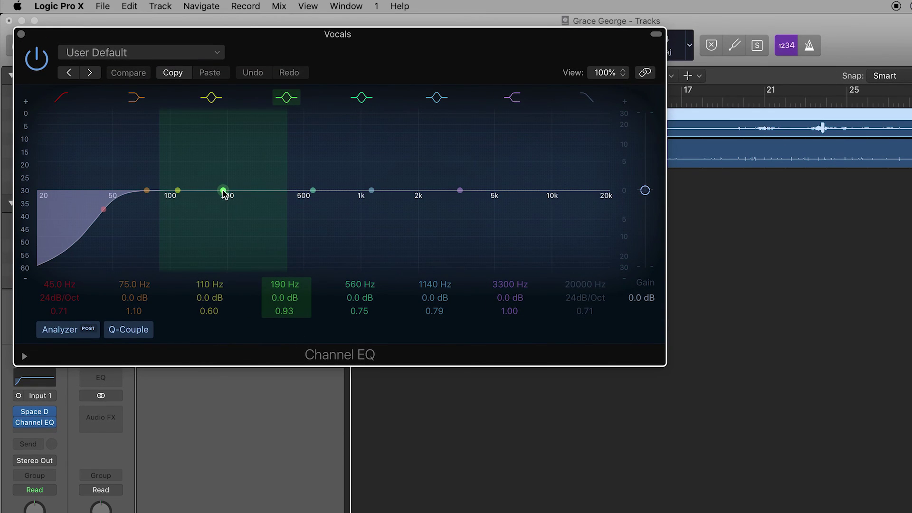
Cut 1.5 dB at 500 Hz and boost 1.5 dB at 4000 Hz in the Channel EQ
{"action": "left_click_drag", "start_coordinate": [223, 191], "coordinate": [304, 200]}
{"action": "mouse_move", "coordinate": [461, 190]}
{"action": "left_mouse_down"}
{"action": "mouse_move", "coordinate": [493, 183]}
{"action": "mouse_move", "coordinate": [476, 183]}
{"action": "left_mouse_up"}
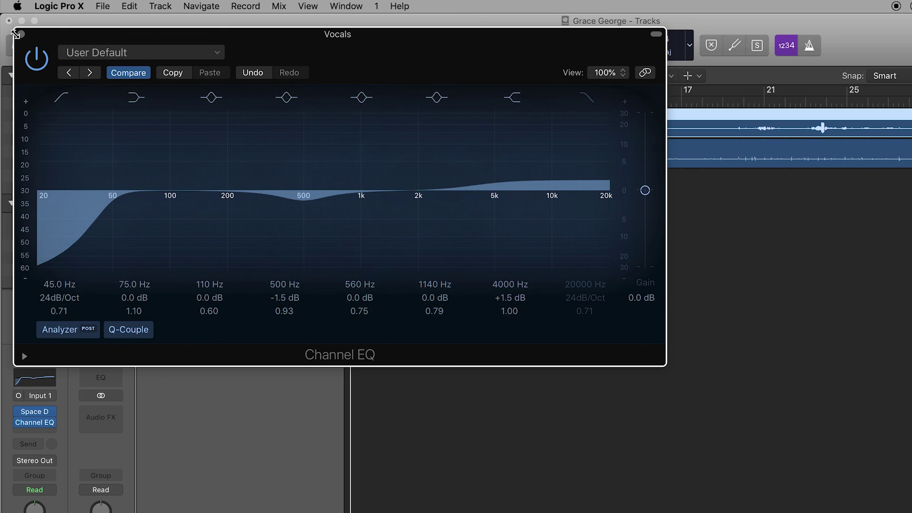
{"action": "left_click", "coordinate": [21, 35]}
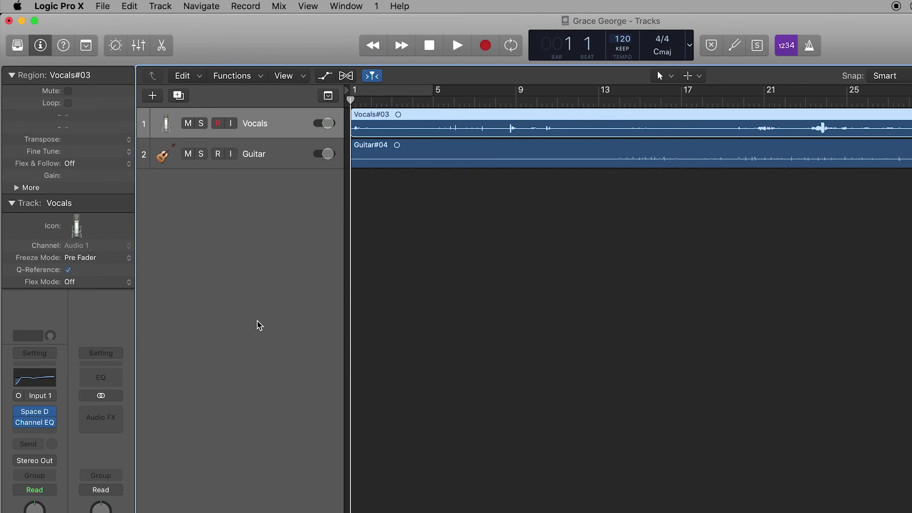